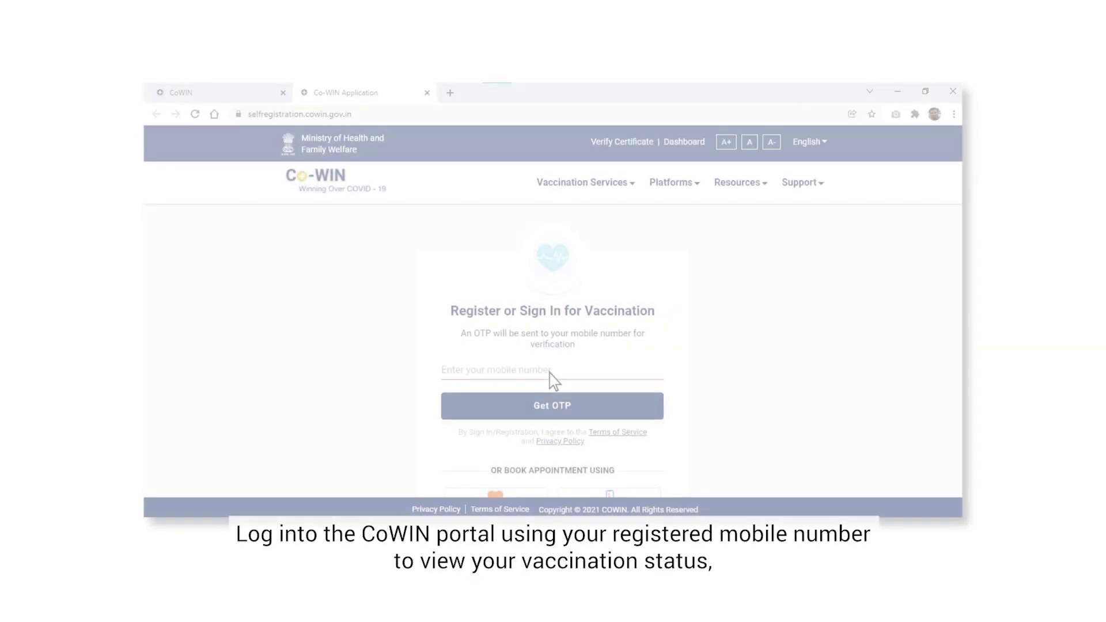
pyautogui.write('91772882')
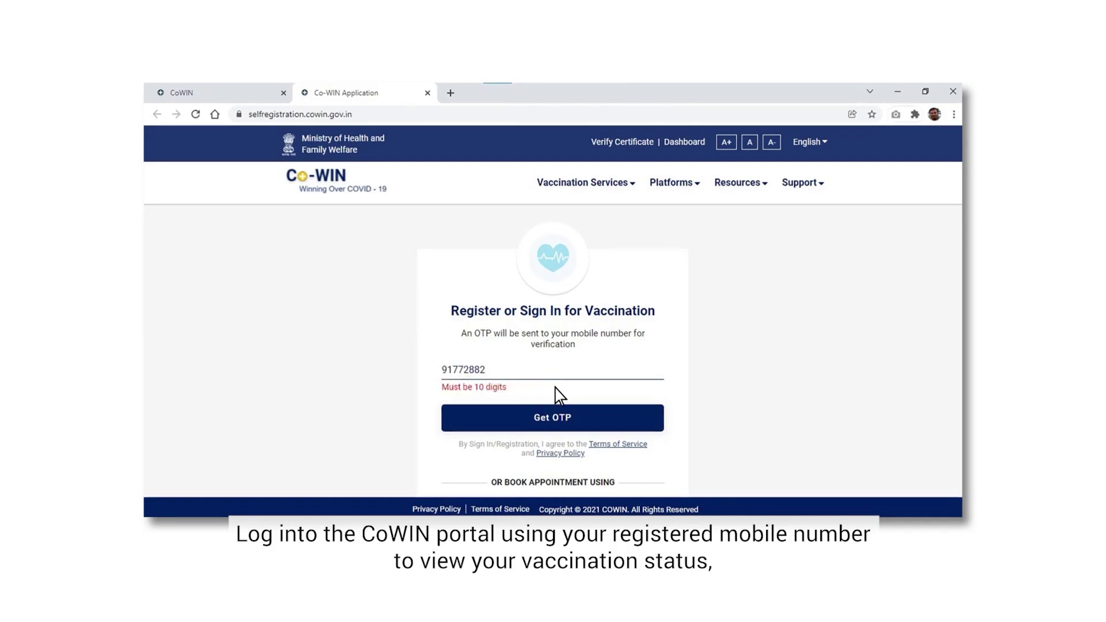
# - Log in with the registered mobile number by requesting and verifying its OTP
pyautogui.click(564, 418)
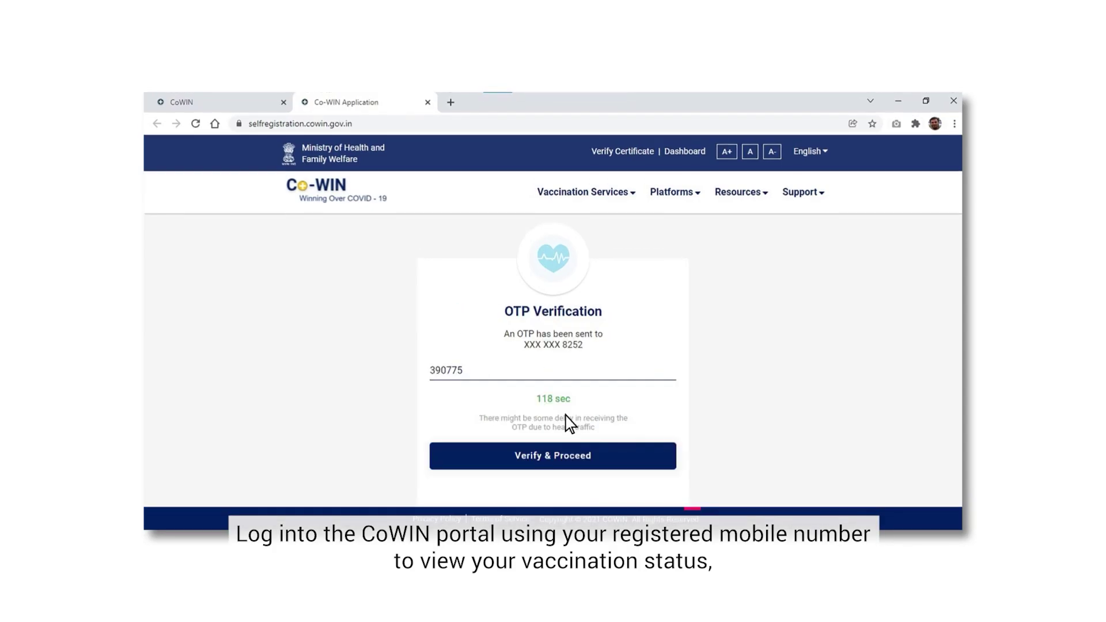
pyautogui.click(569, 451)
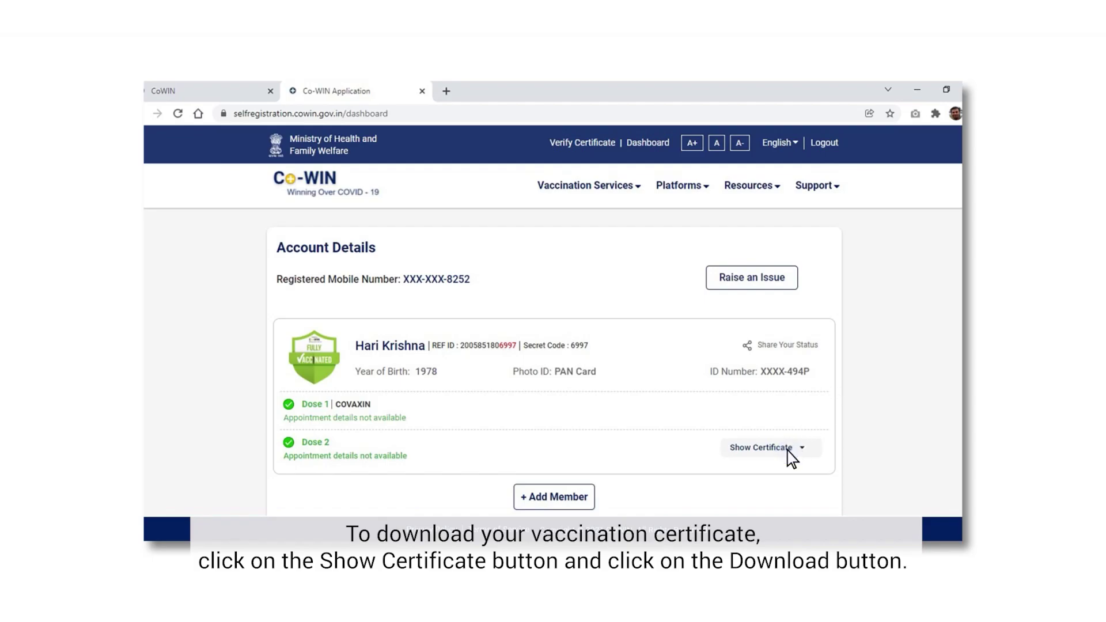
# - Show the vaccination certificate and download its International Travel Certificate version
pyautogui.click(790, 455)
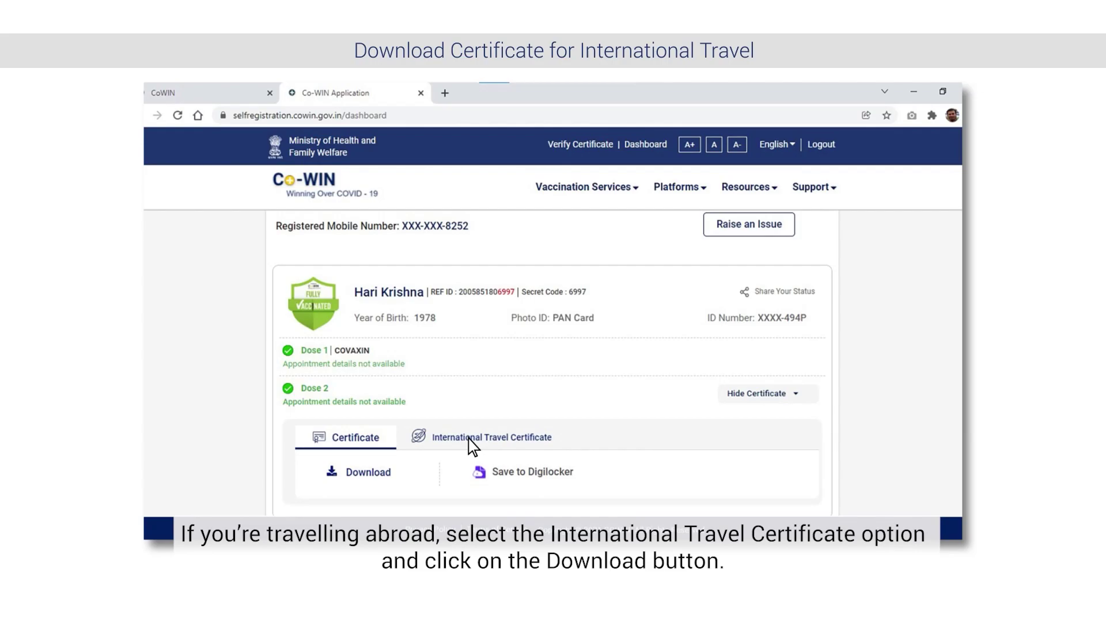
pyautogui.click(468, 438)
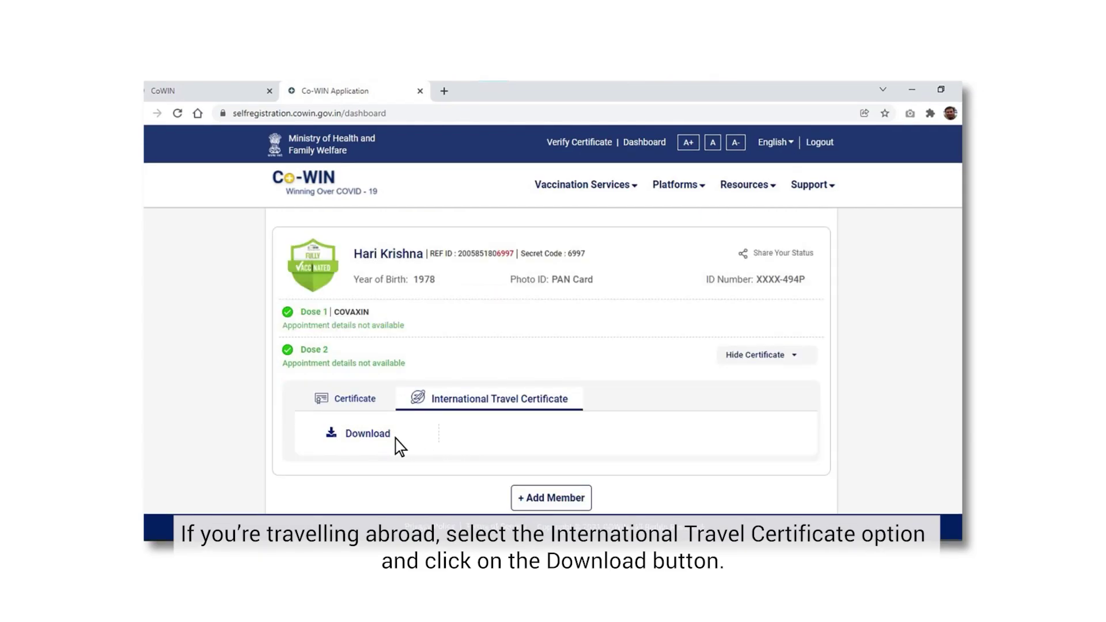
pyautogui.click(372, 436)
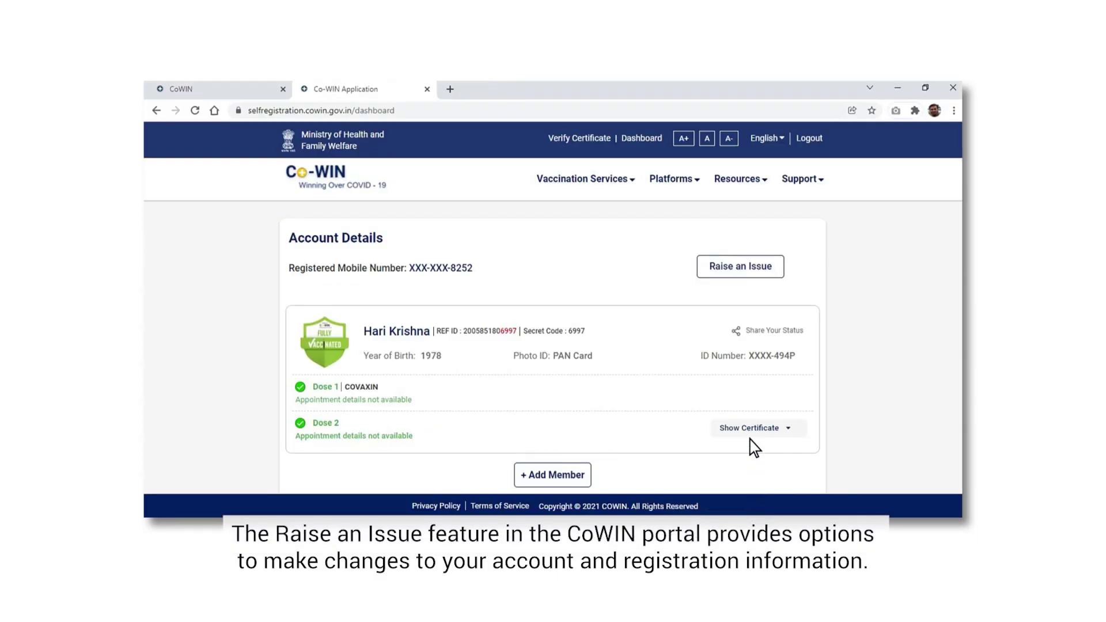
# - Open the Raise an Issue list from the account dashboard
pyautogui.click(751, 268)
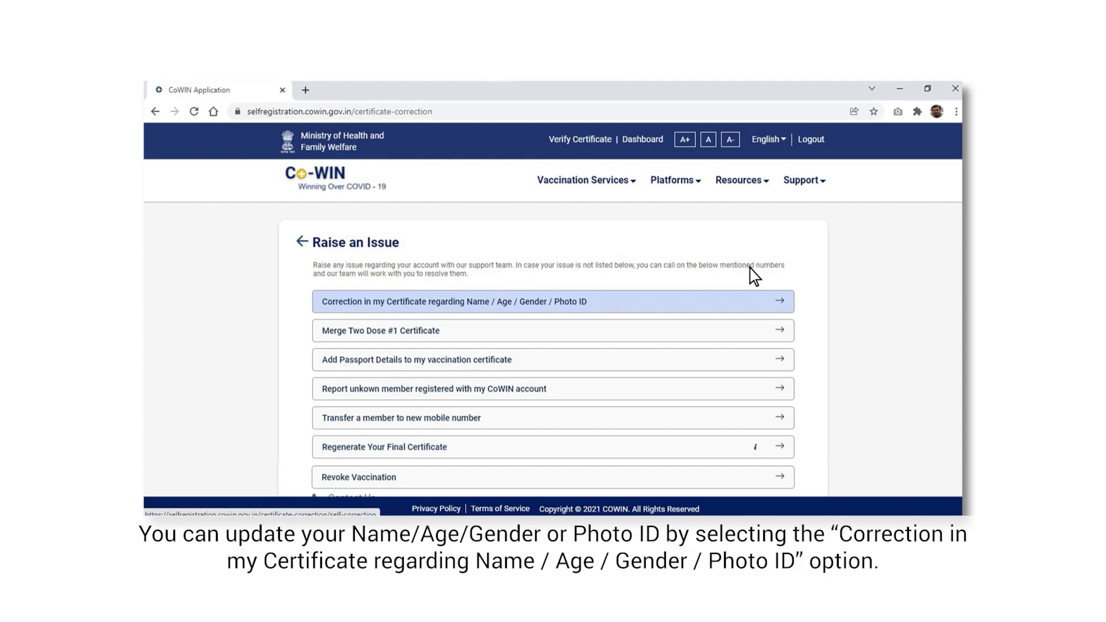
# - Start a certificate name correction for the chosen member, attaching the PAN card image as proof
pyautogui.click(554, 306)
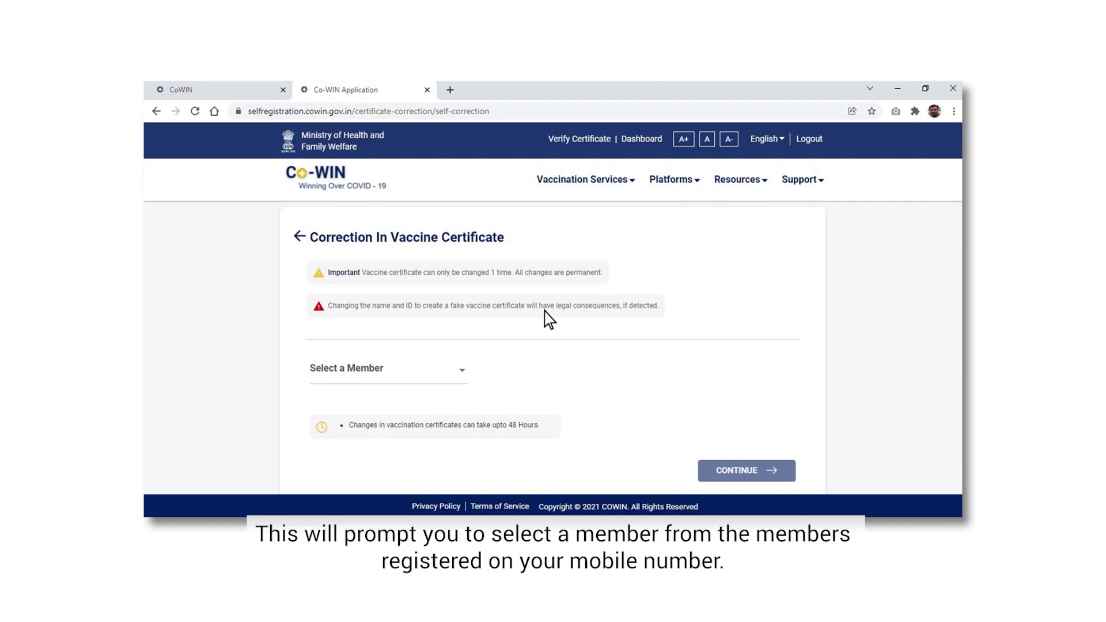
pyautogui.click(459, 372)
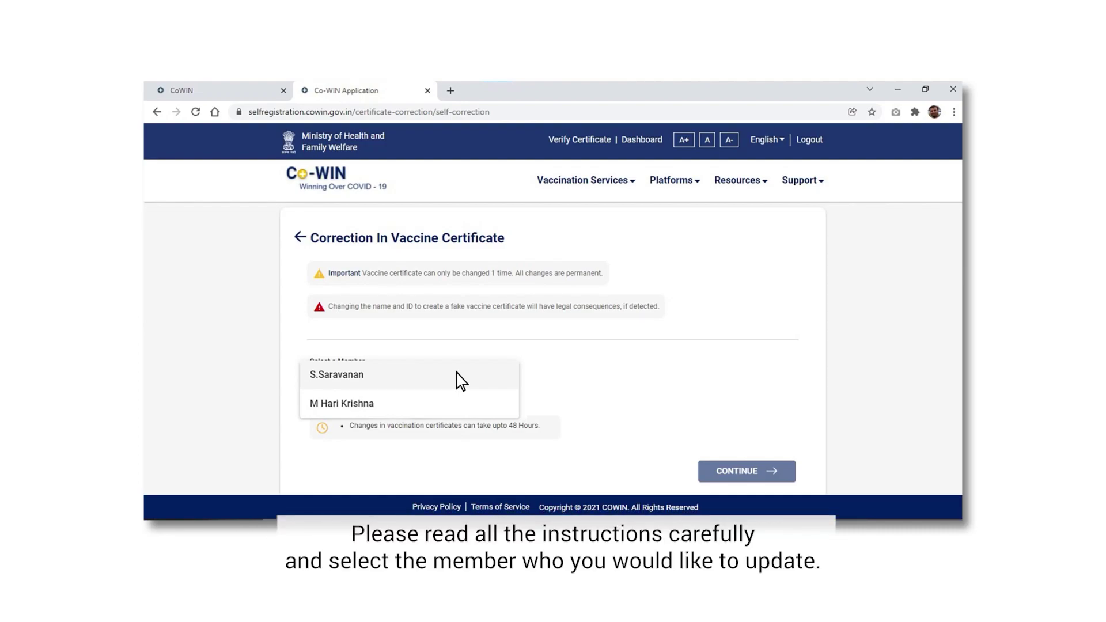
pyautogui.click(367, 406)
pyautogui.scroll(-2, 366, 411)
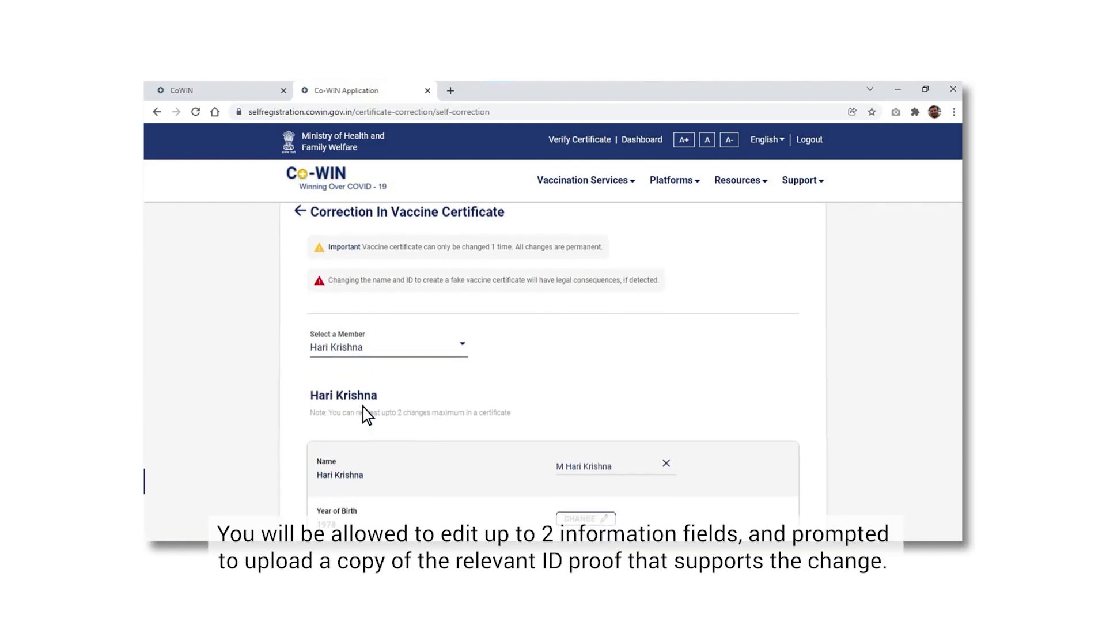
pyautogui.scroll(-2, 367, 412)
pyautogui.scroll(-2, 367, 412)
pyautogui.scroll(-2, 366, 411)
pyautogui.scroll(-3, 366, 413)
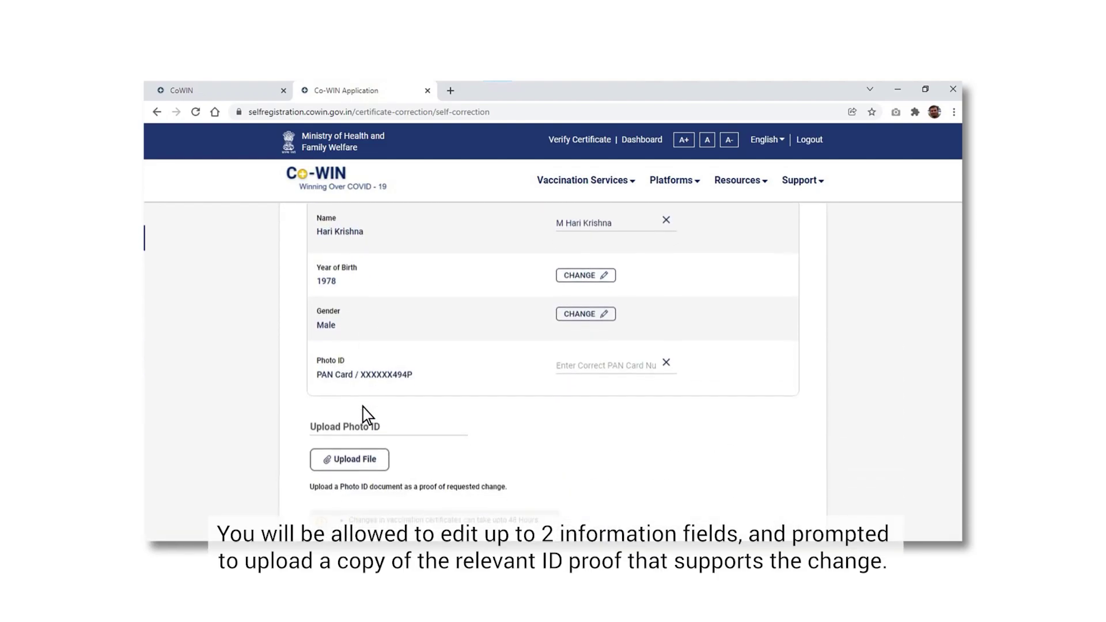
pyautogui.scroll(-3, 366, 413)
pyautogui.click(358, 395)
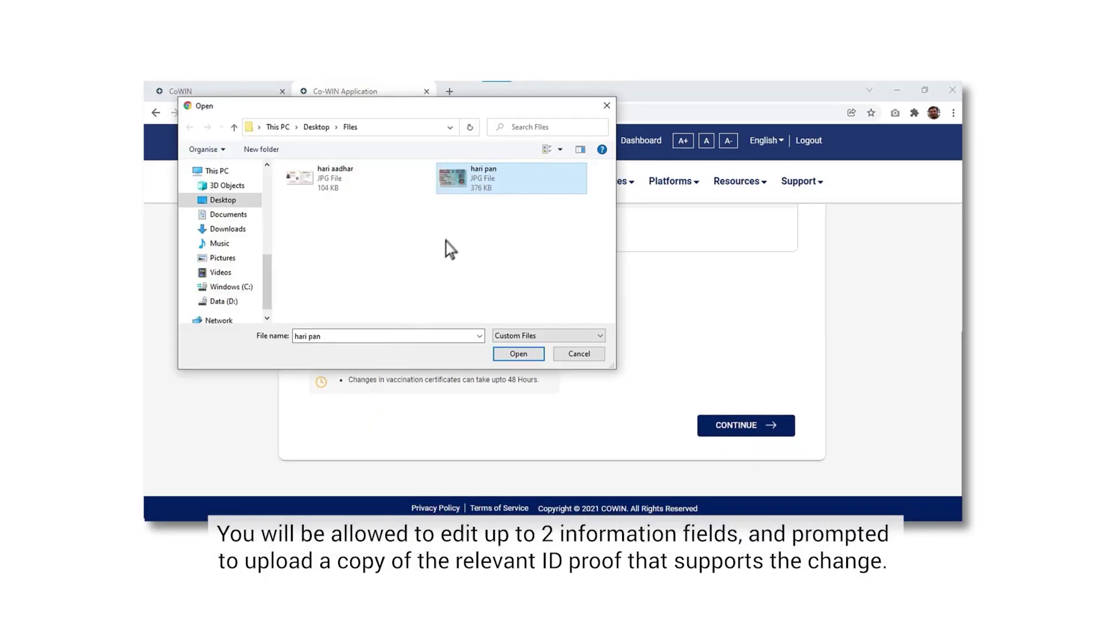
pyautogui.doubleClick(509, 179)
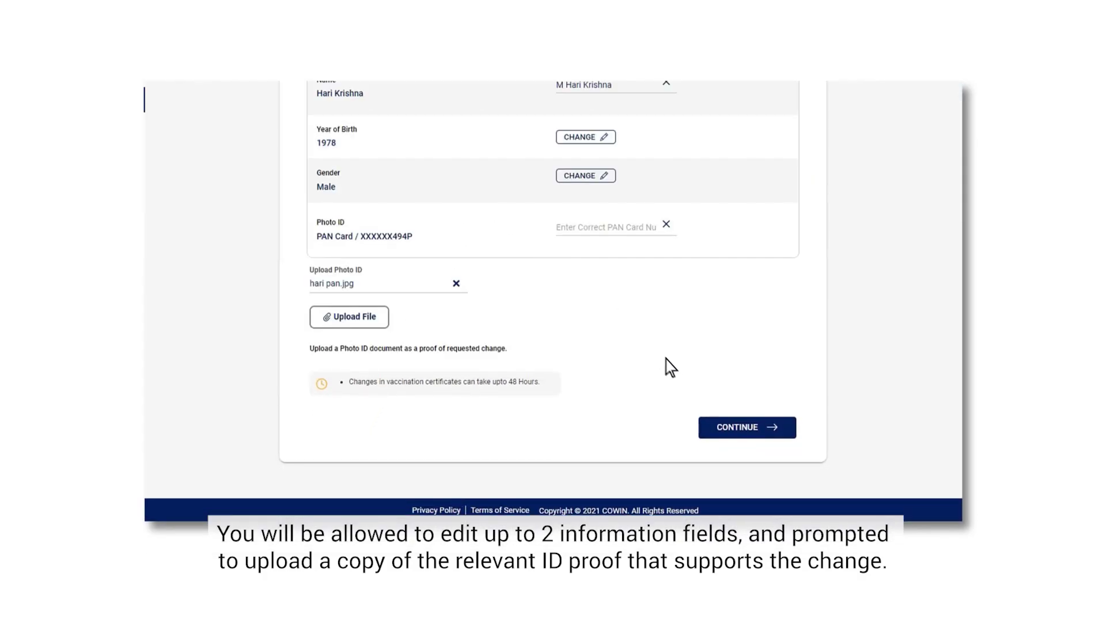
# - Review the name correction details and submit the correction request
pyautogui.click(742, 429)
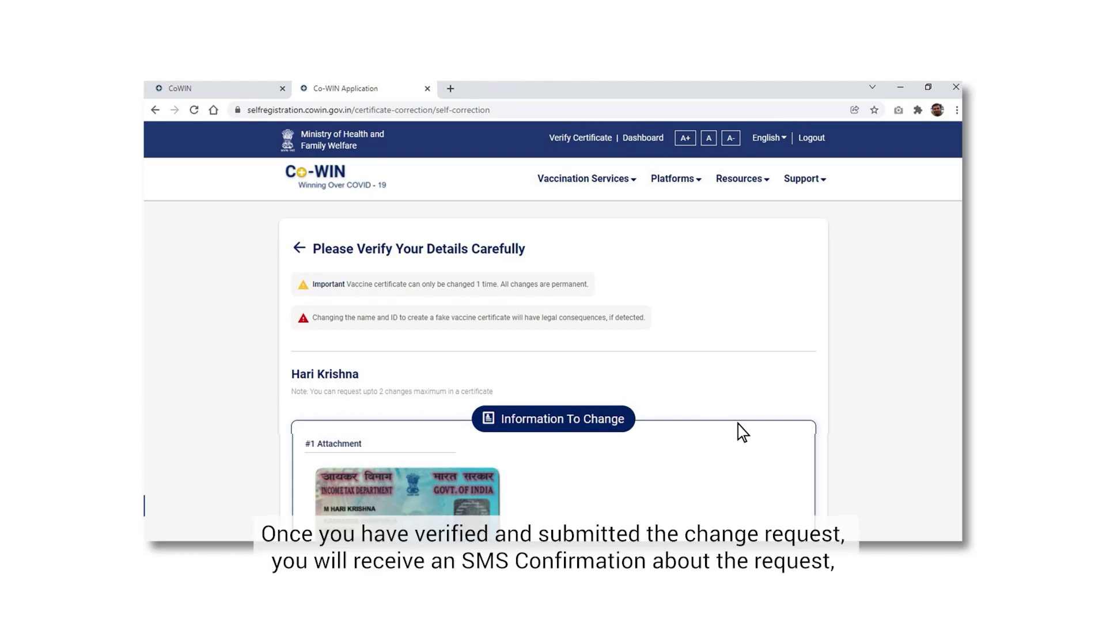
pyautogui.scroll(-3, 742, 430)
pyautogui.scroll(-3, 742, 431)
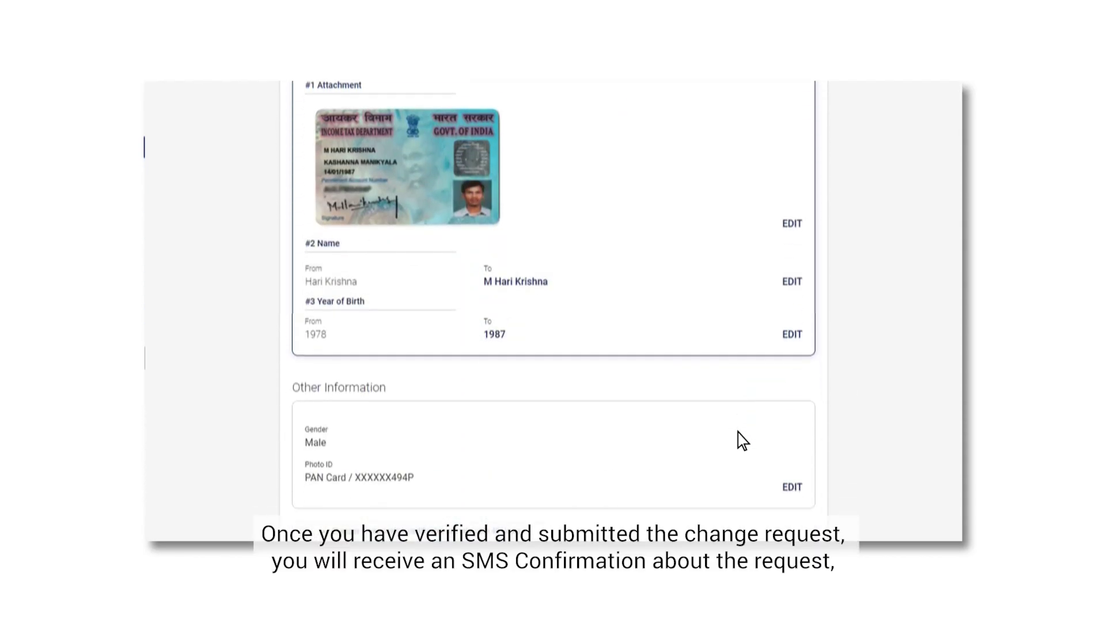
pyautogui.scroll(-3, 742, 441)
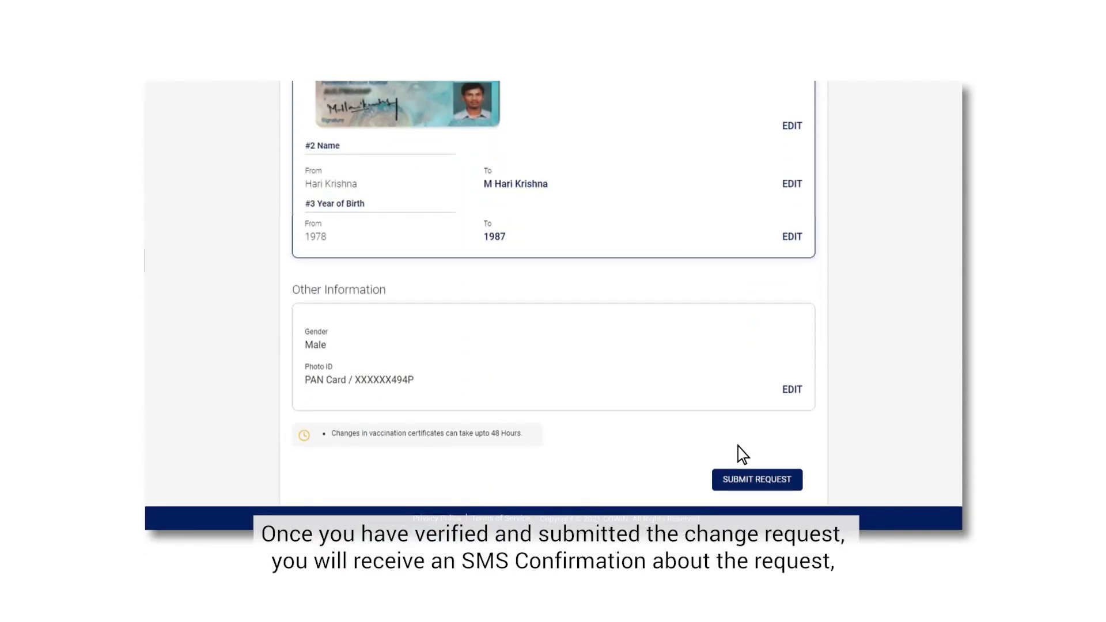
pyautogui.click(739, 481)
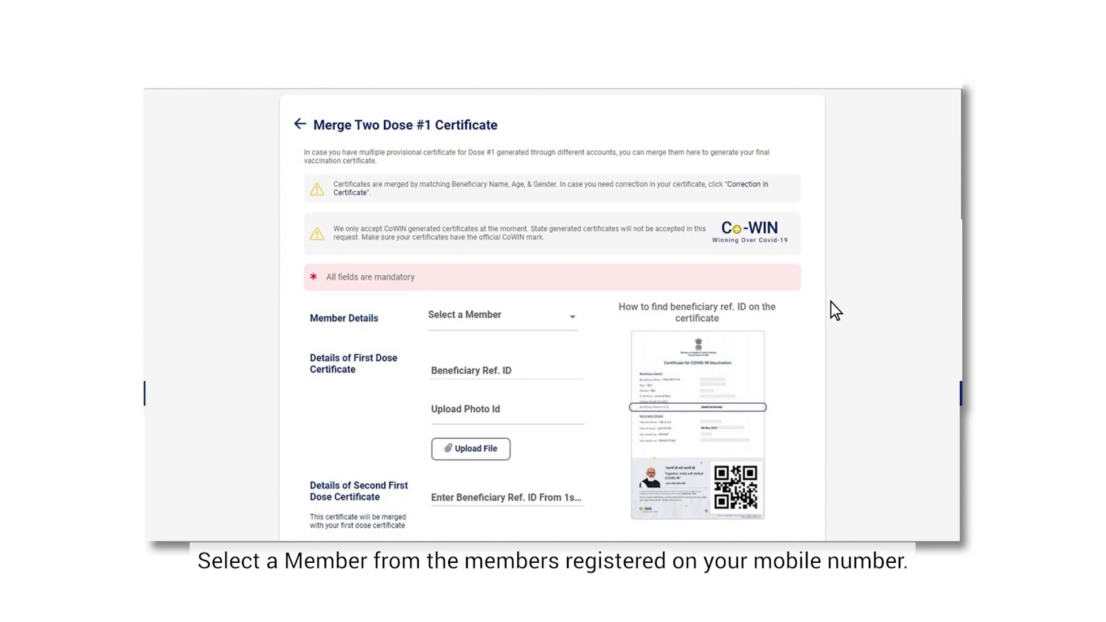
pyautogui.scroll(-5, 831, 302)
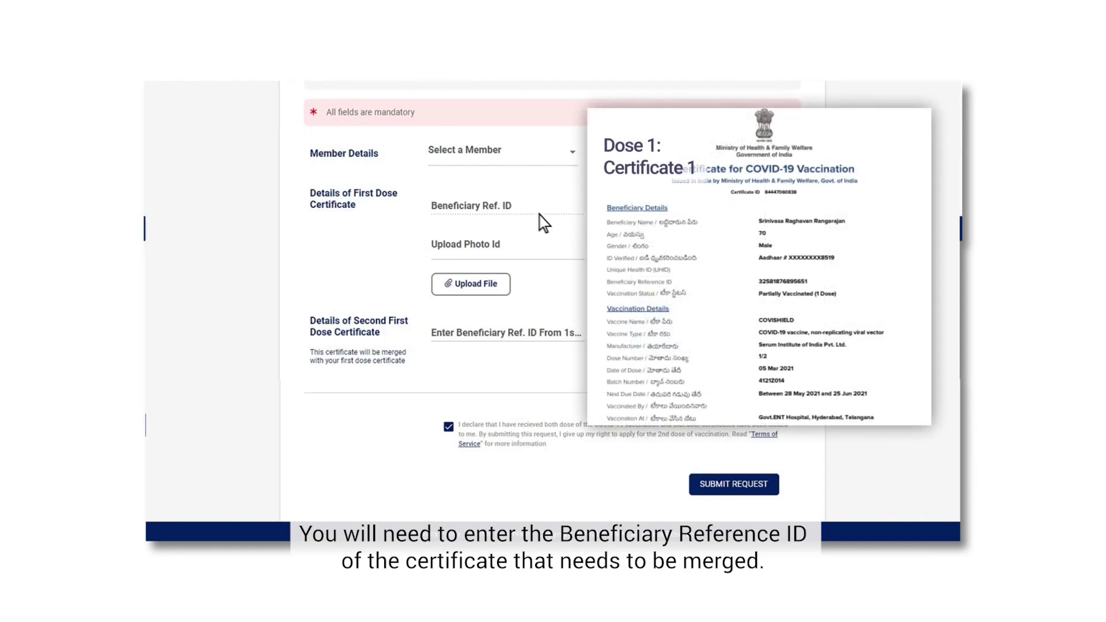
pyautogui.click(517, 209)
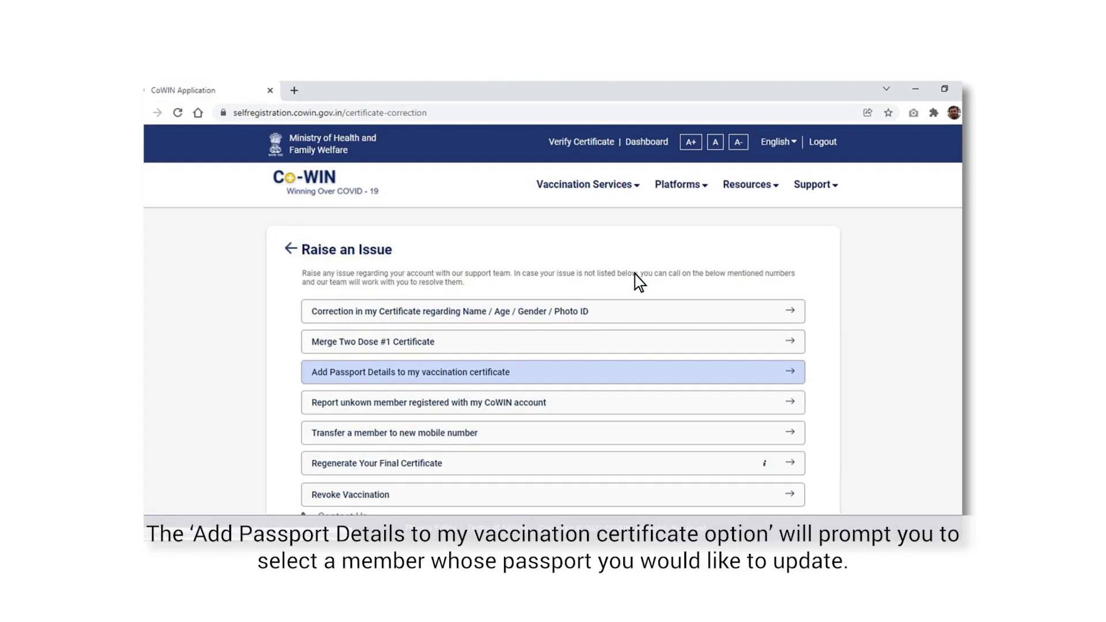
# - Submit an Add Passport Details request for the member's vaccination certificate
pyautogui.click(513, 373)
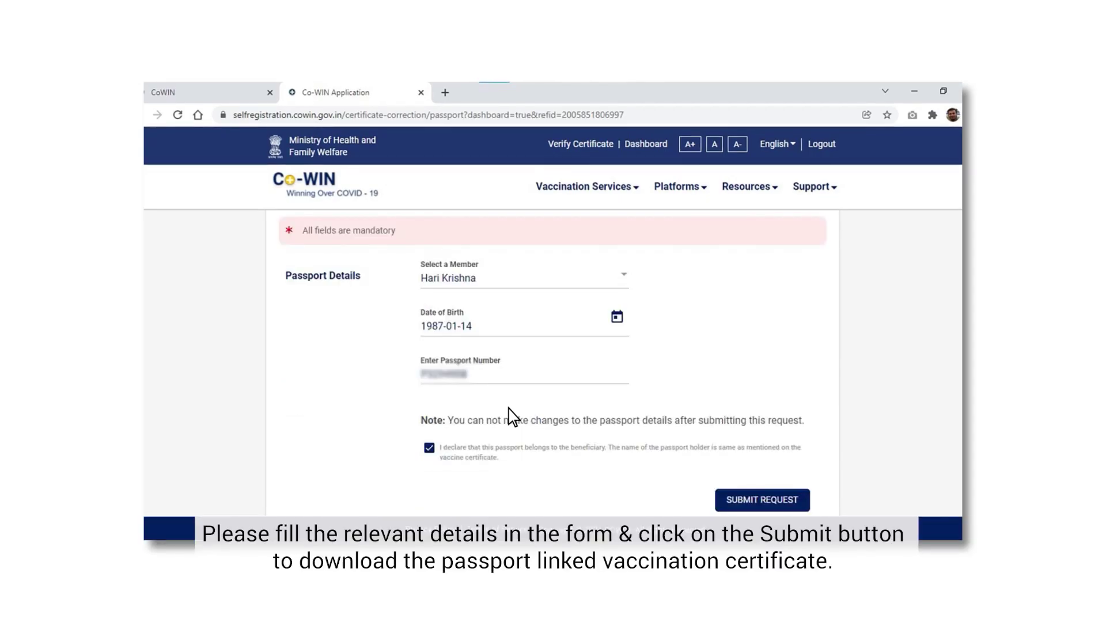
pyautogui.click(764, 501)
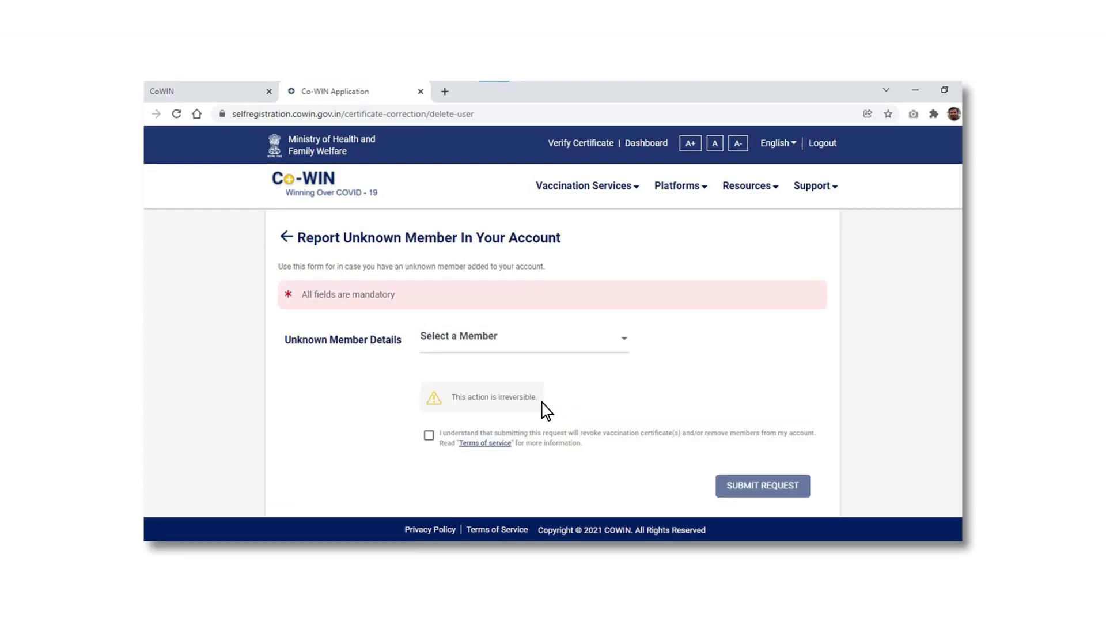
# - Select the unknown member from the member list and confirm removing them from the account
pyautogui.click(627, 344)
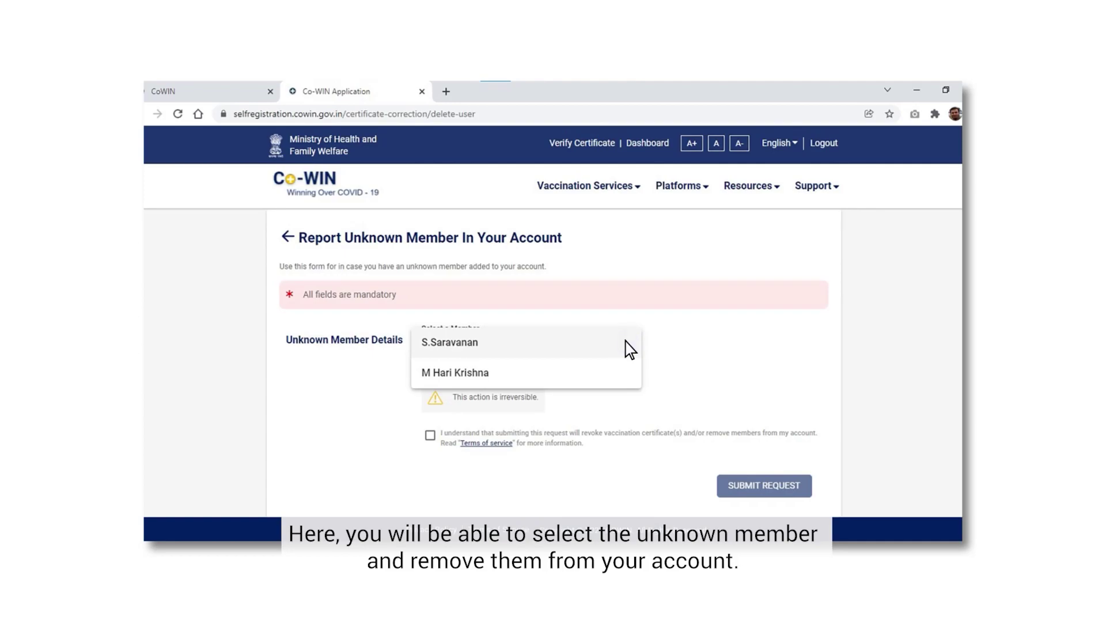
pyautogui.click(494, 346)
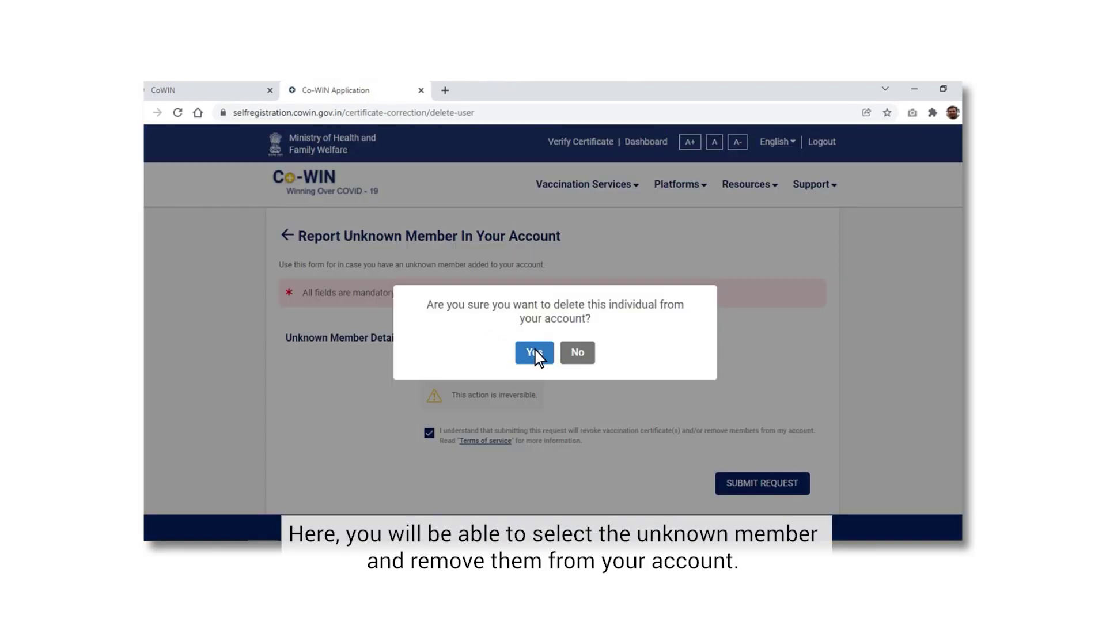
pyautogui.click(533, 352)
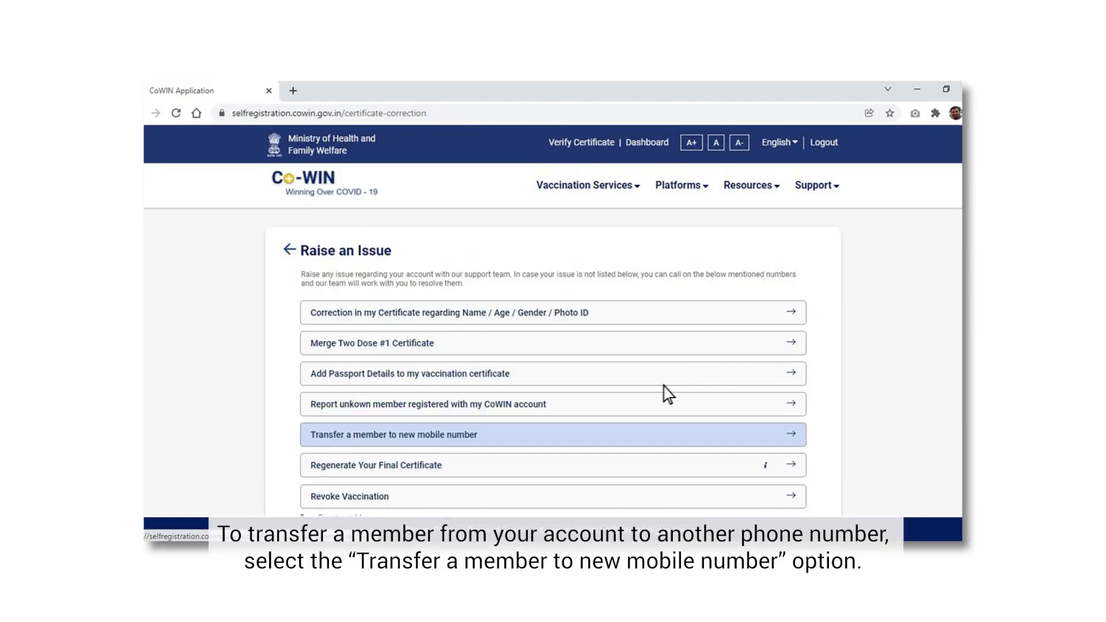
# - Transfer the chosen member to the new mobile number, confirming with the OTP
pyautogui.click(475, 440)
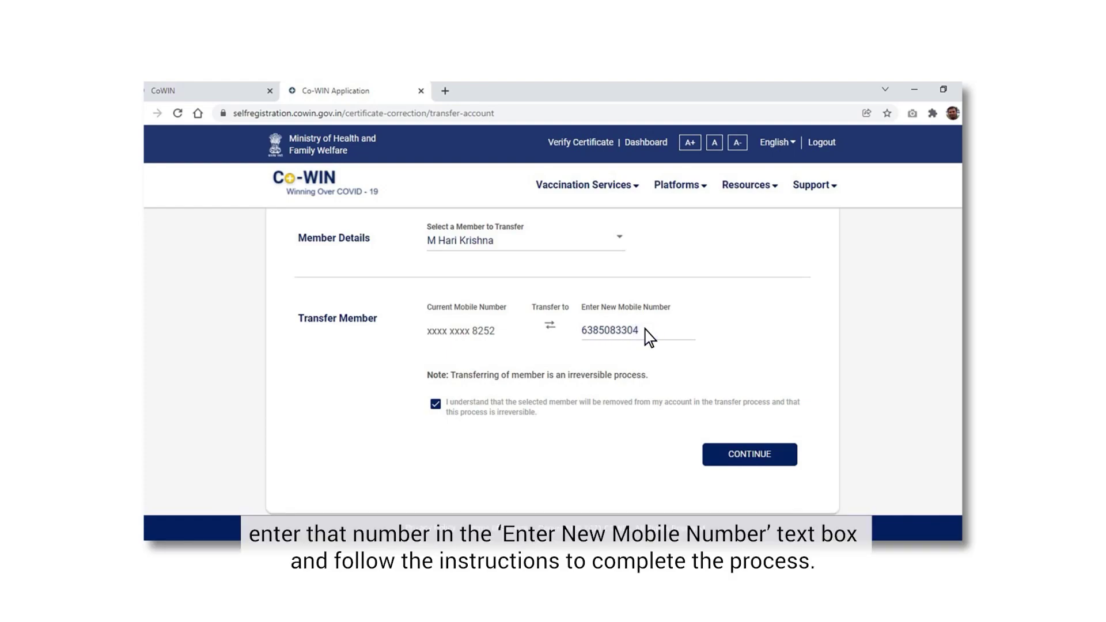
pyautogui.click(746, 454)
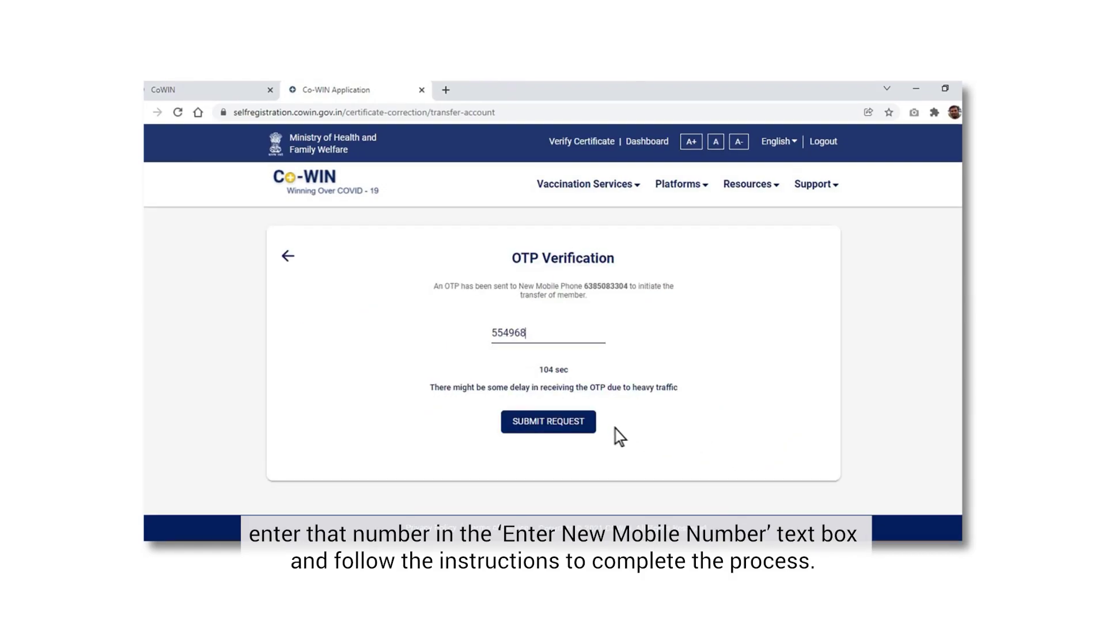
pyautogui.click(561, 424)
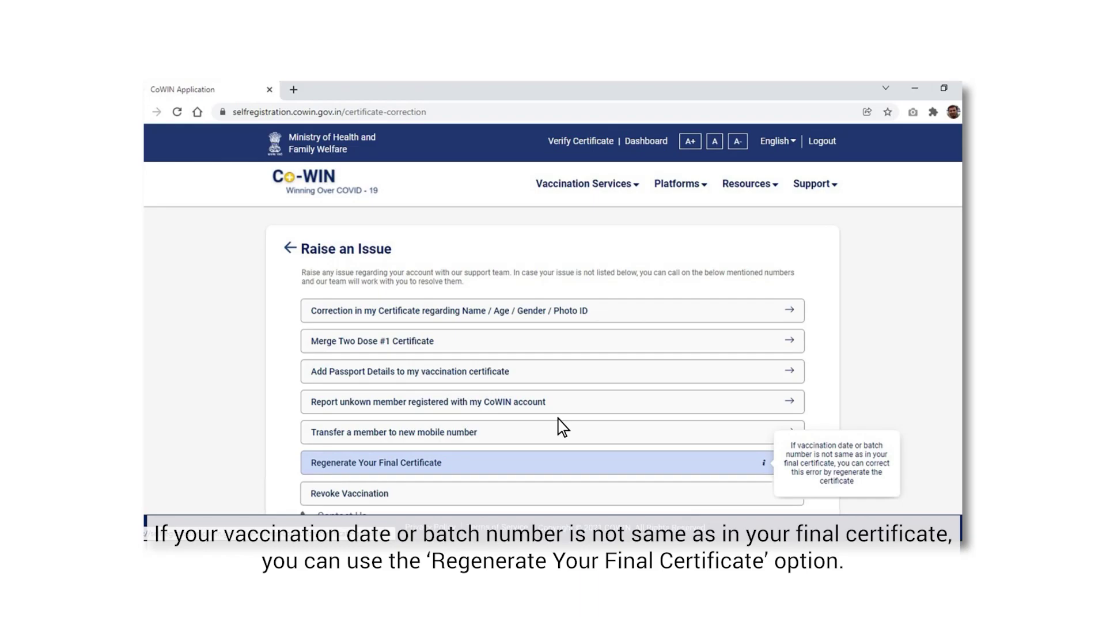
# - Select the member whose final certificate should be regenerated
pyautogui.click(443, 472)
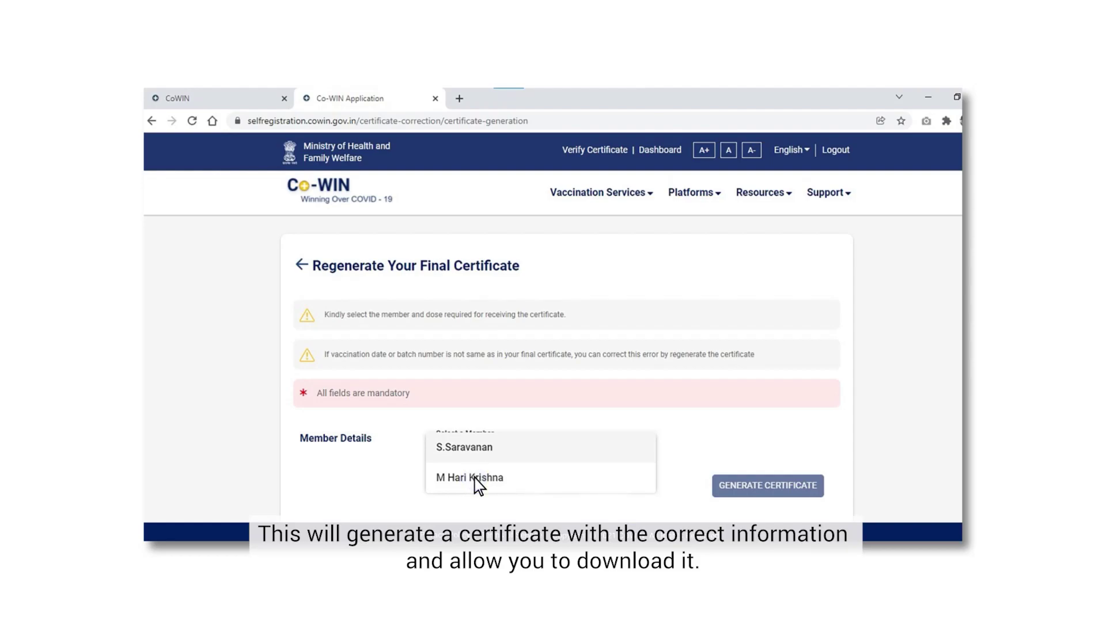
pyautogui.click(479, 479)
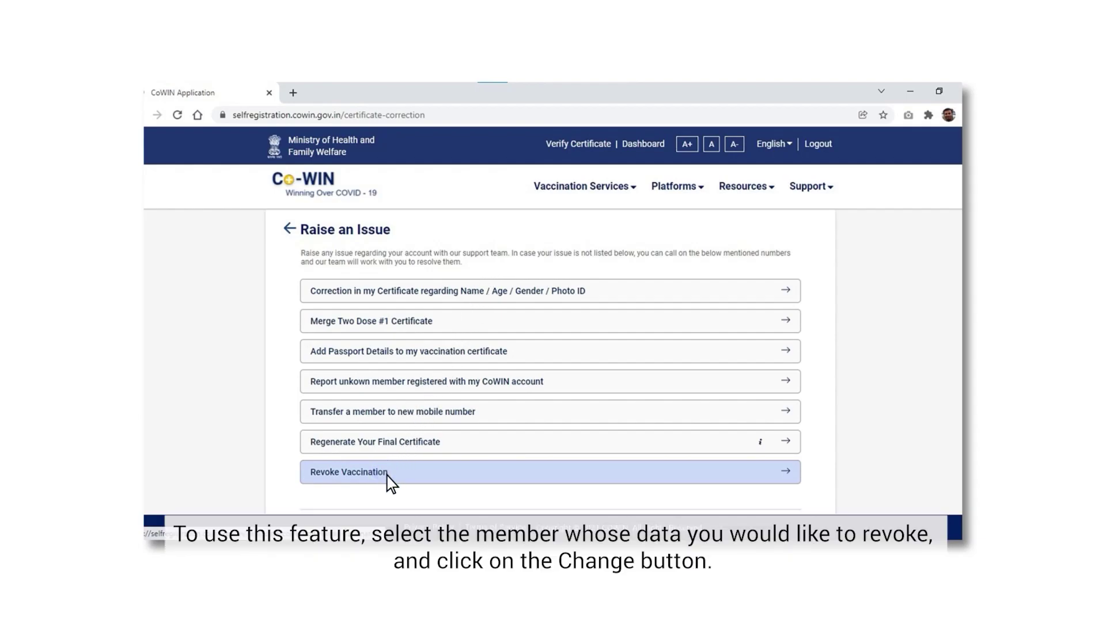
# - Submit a Revoke Vaccination request changing the member from Partially Vaccinated to Not Vaccinated, with the declaration accepted
pyautogui.click(406, 472)
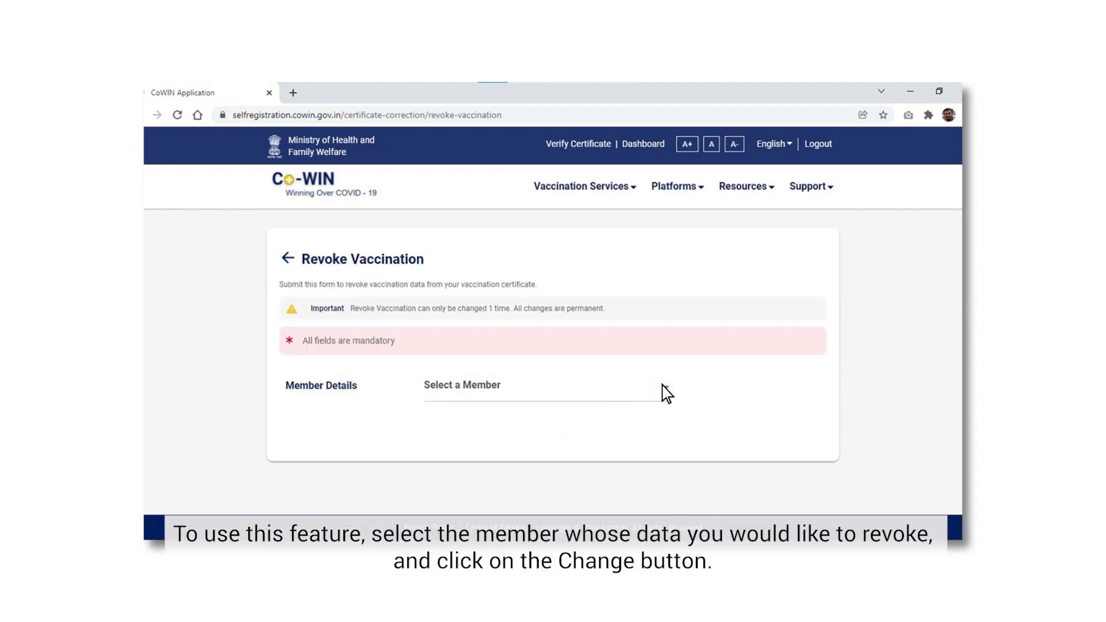
pyautogui.click(664, 388)
pyautogui.click(506, 421)
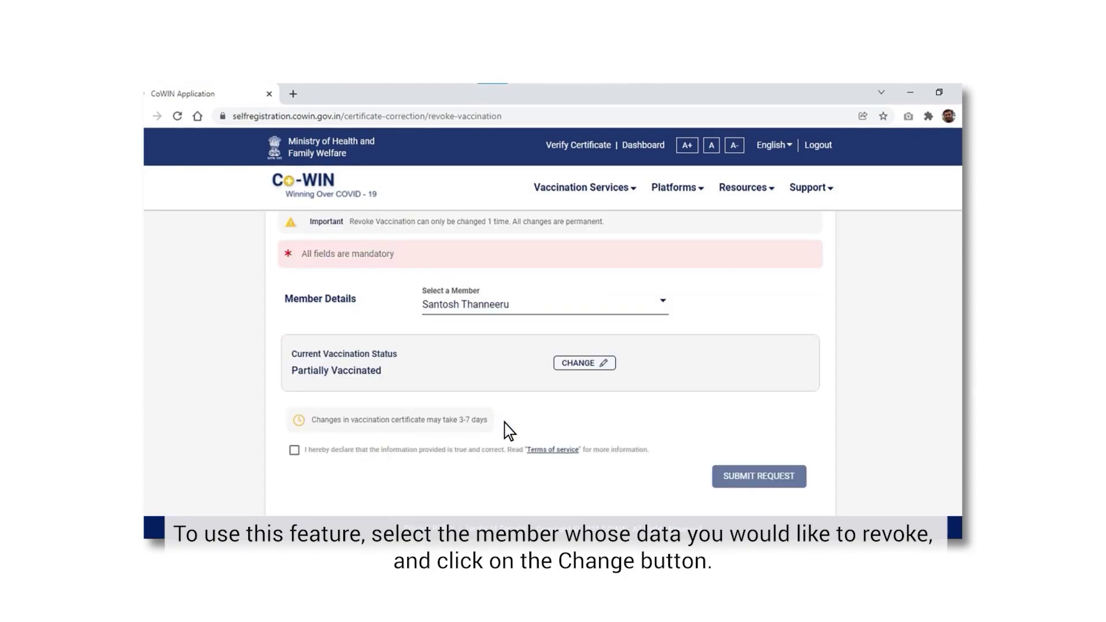
pyautogui.click(584, 364)
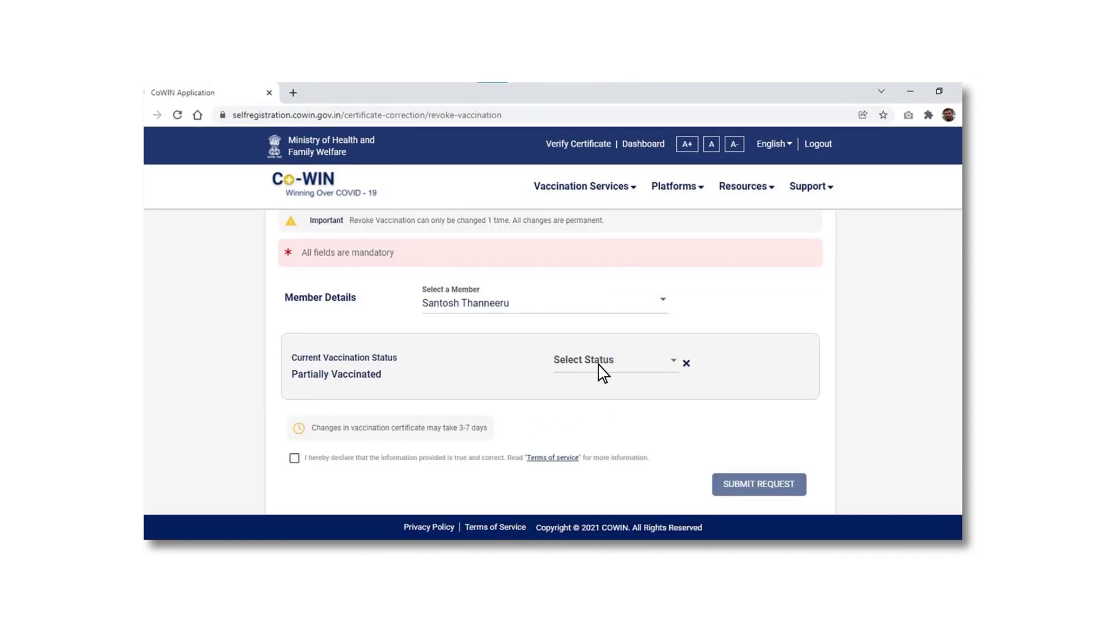
pyautogui.click(673, 361)
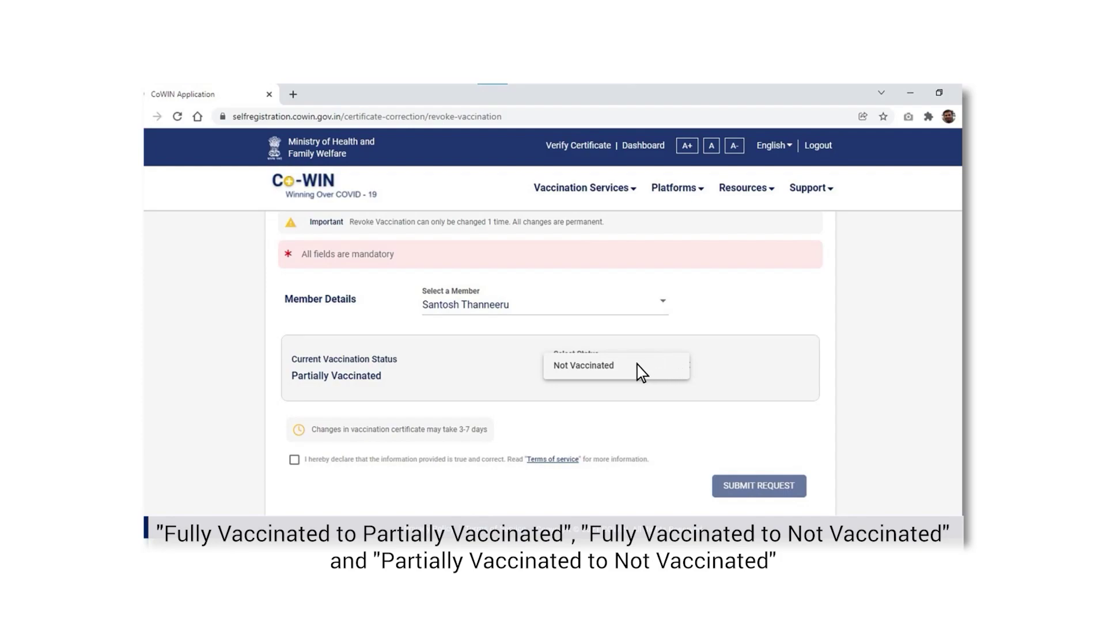
pyautogui.click(620, 374)
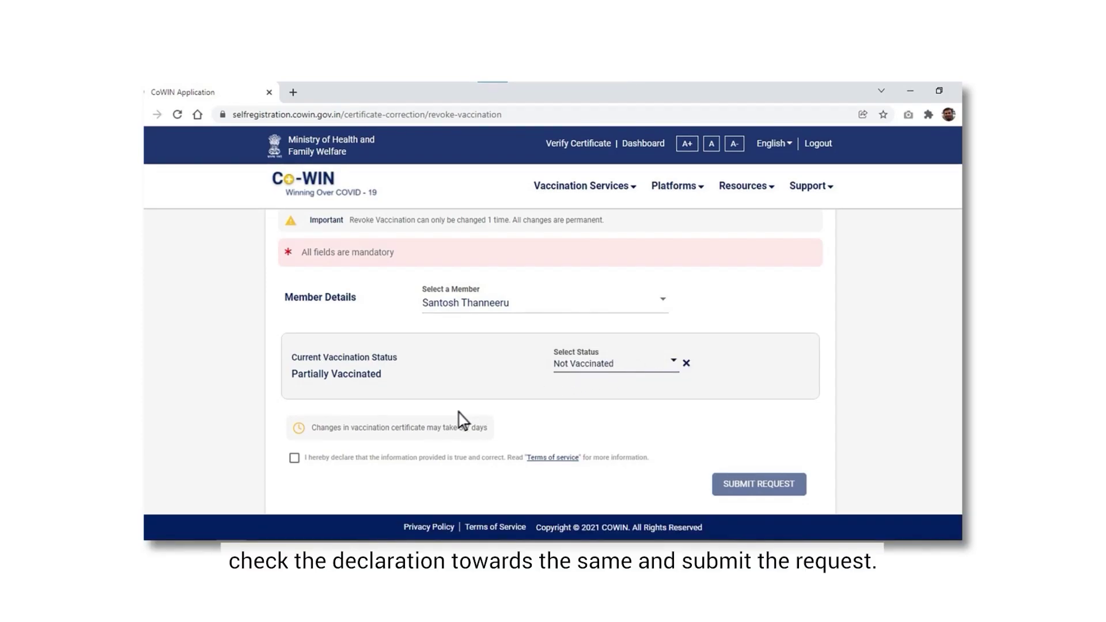
pyautogui.click(294, 459)
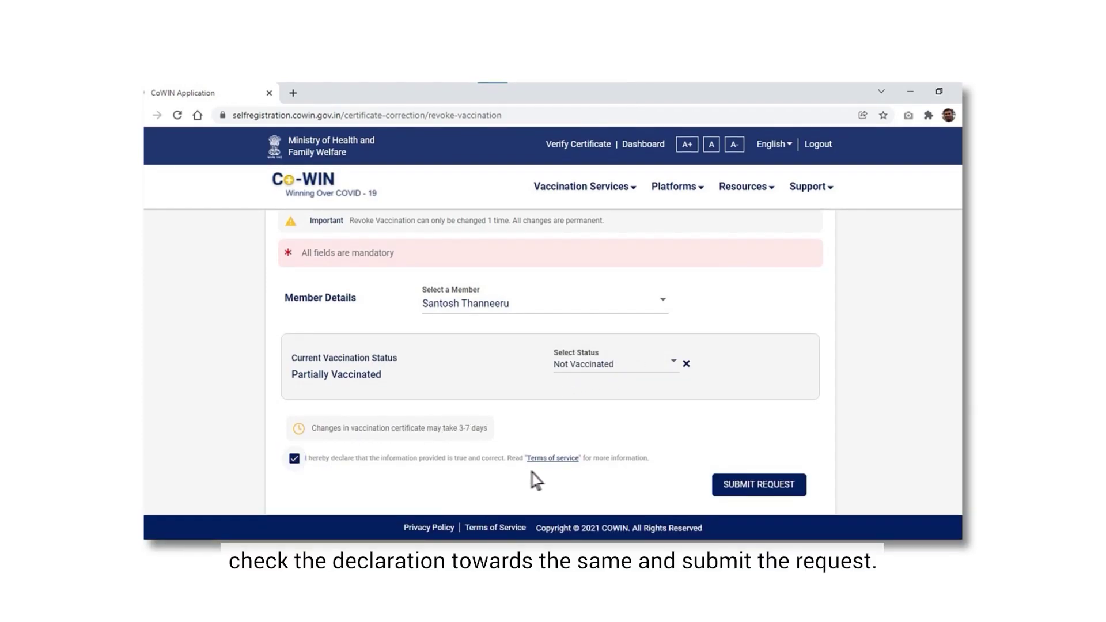
pyautogui.click(752, 484)
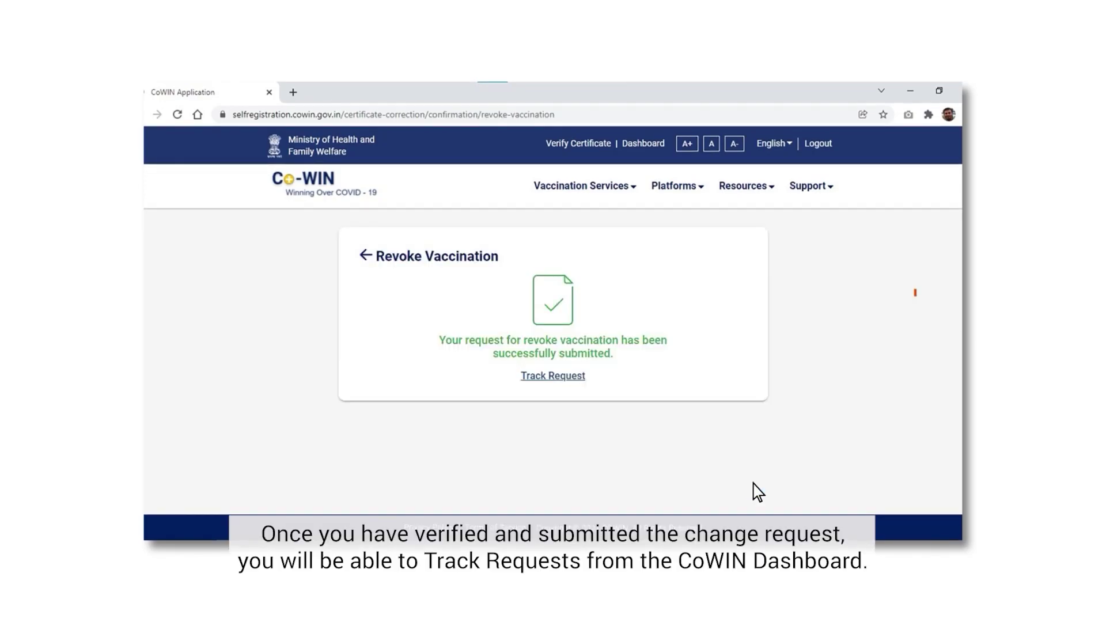